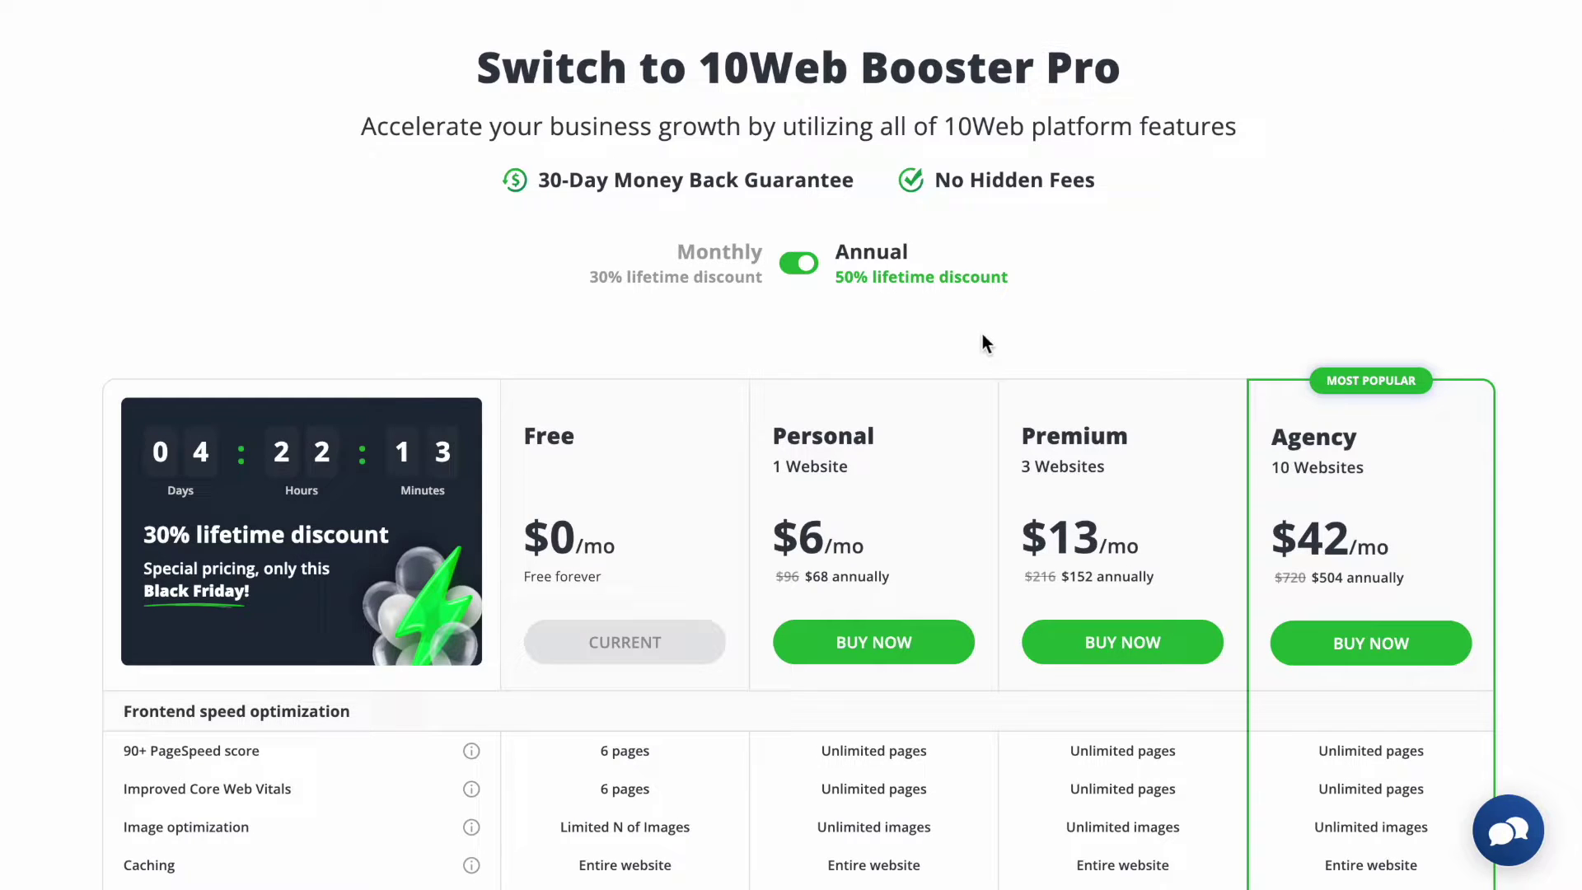
pyautogui.scroll(-2, 952, 336)
pyautogui.scroll(-3, 953, 335)
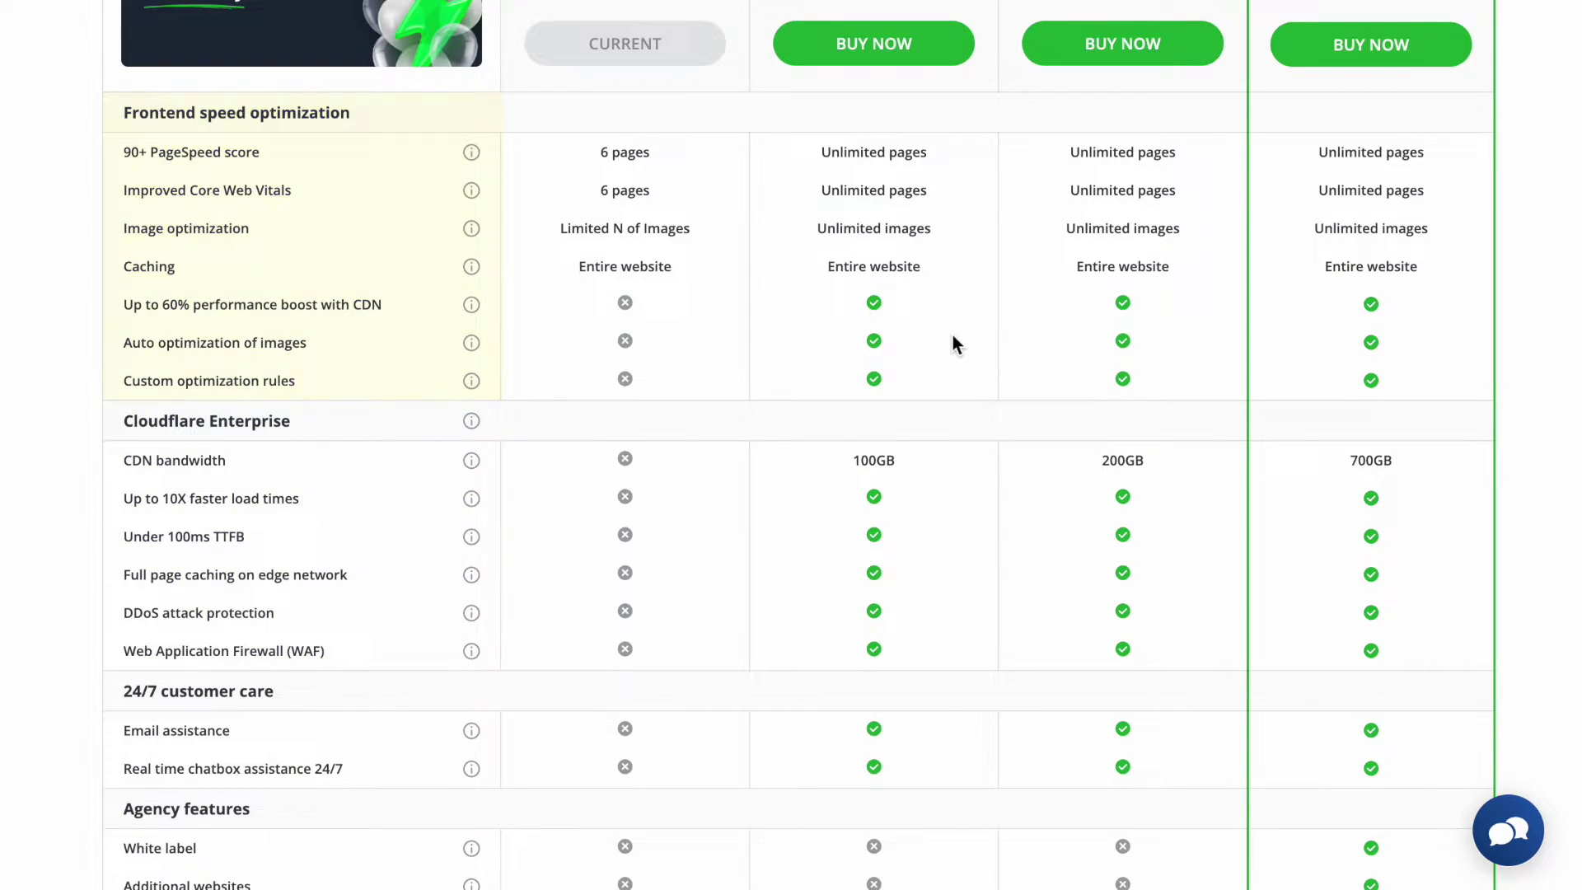
pyautogui.scroll(5, 953, 343)
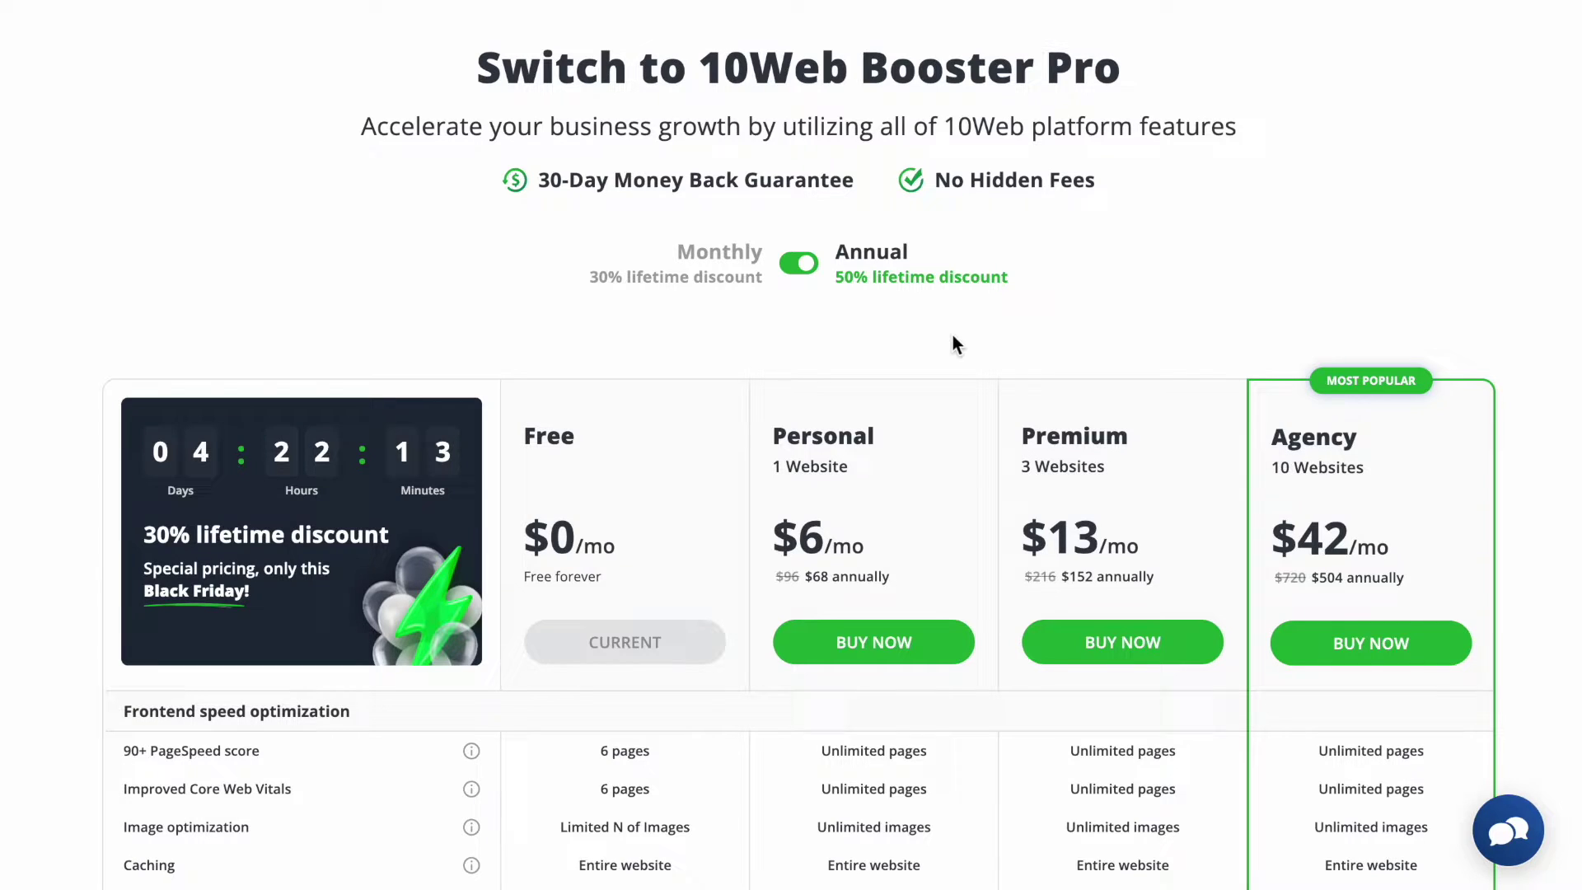
pyautogui.scroll(-2, 953, 344)
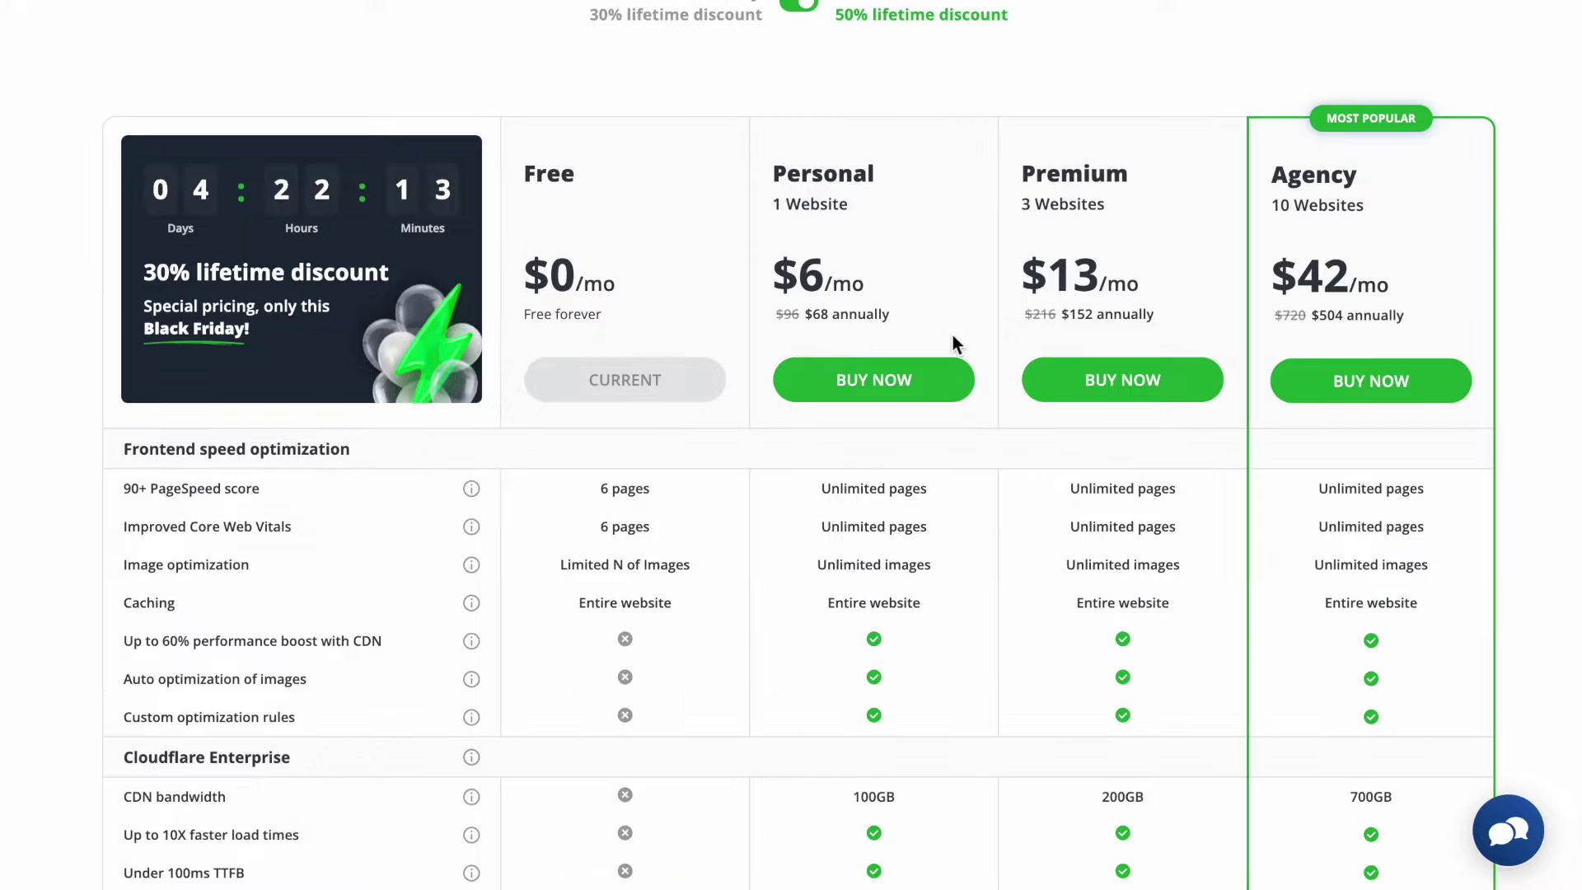
# - Start checkout for the annual Booster Personal plan and reveal the promo code field
pyautogui.click(945, 379)
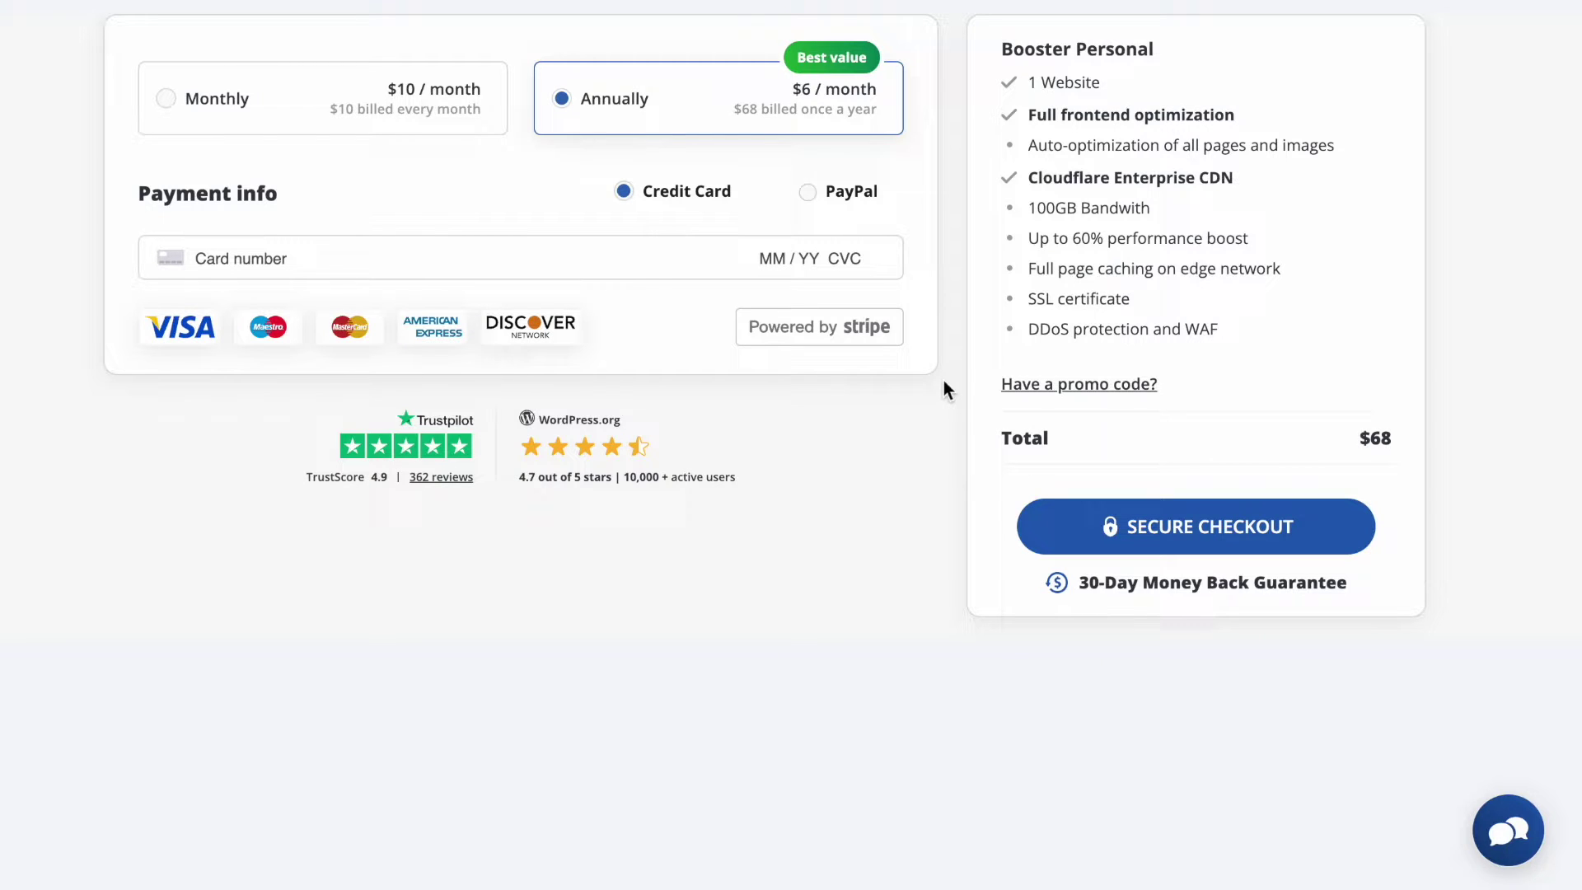
pyautogui.click(1033, 385)
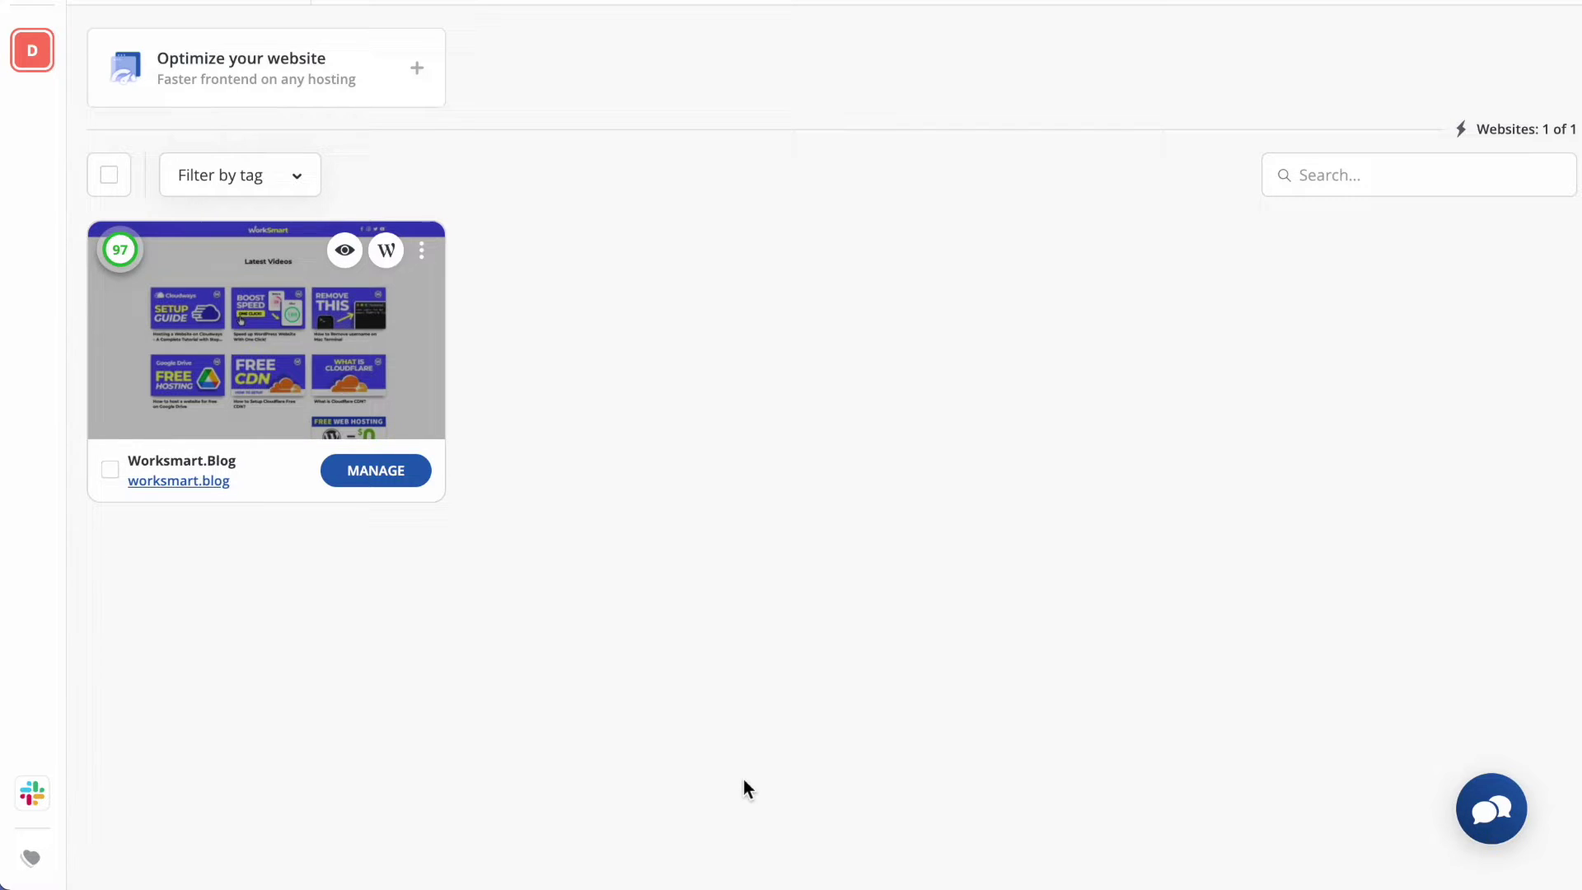
# - Open the Worksmart.Blog website card's management page
pyautogui.click(414, 480)
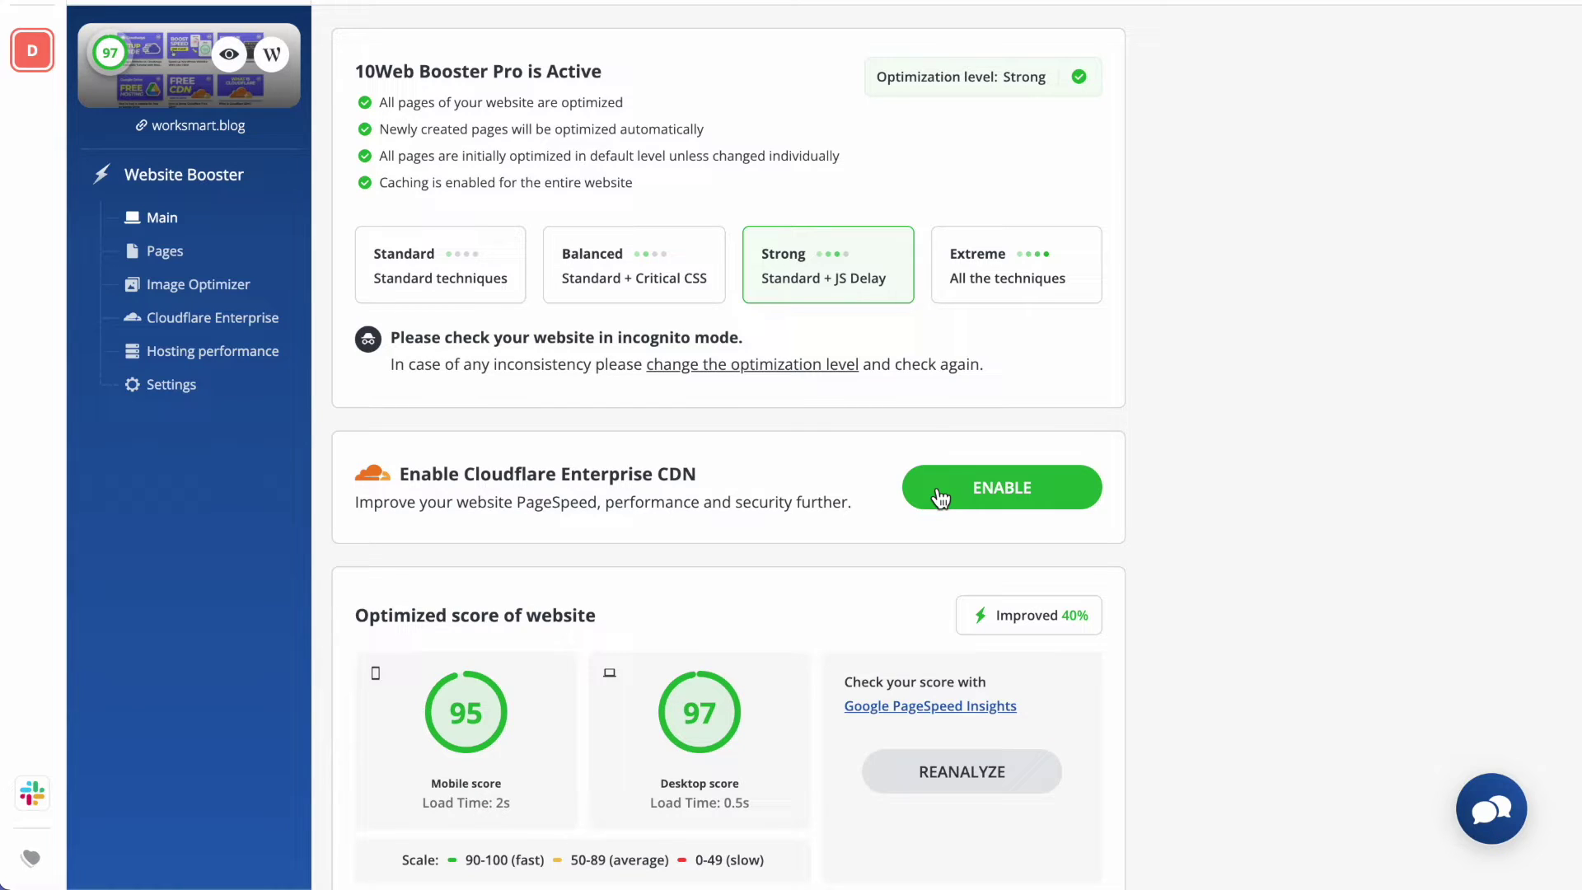
# - Enable Cloudflare Enterprise CDN and submit the detected original server IP
pyautogui.click(939, 497)
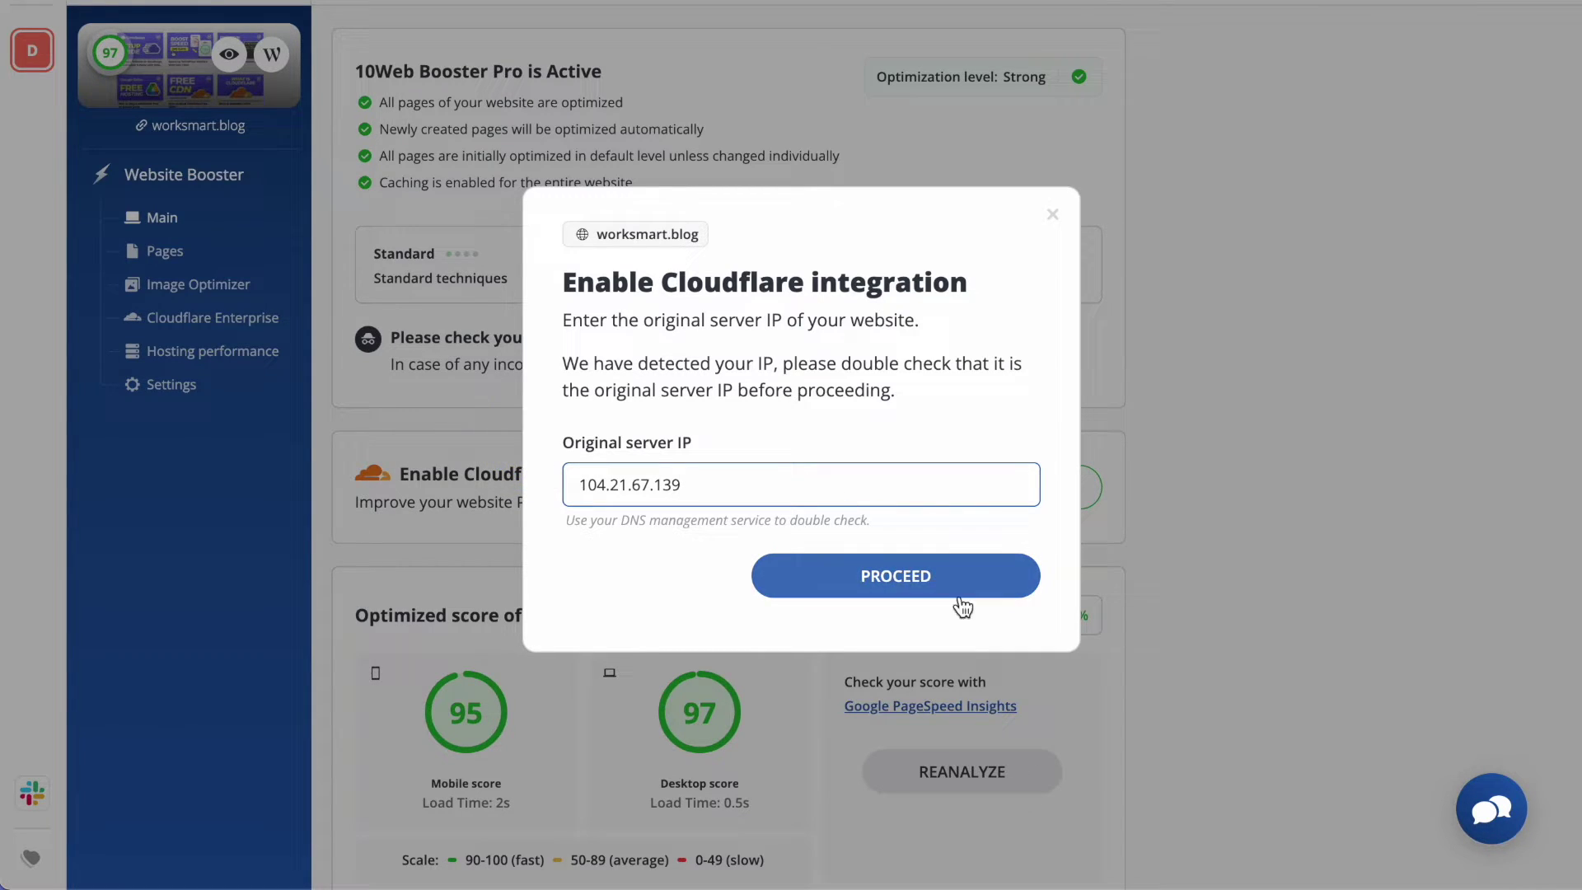
pyautogui.click(987, 600)
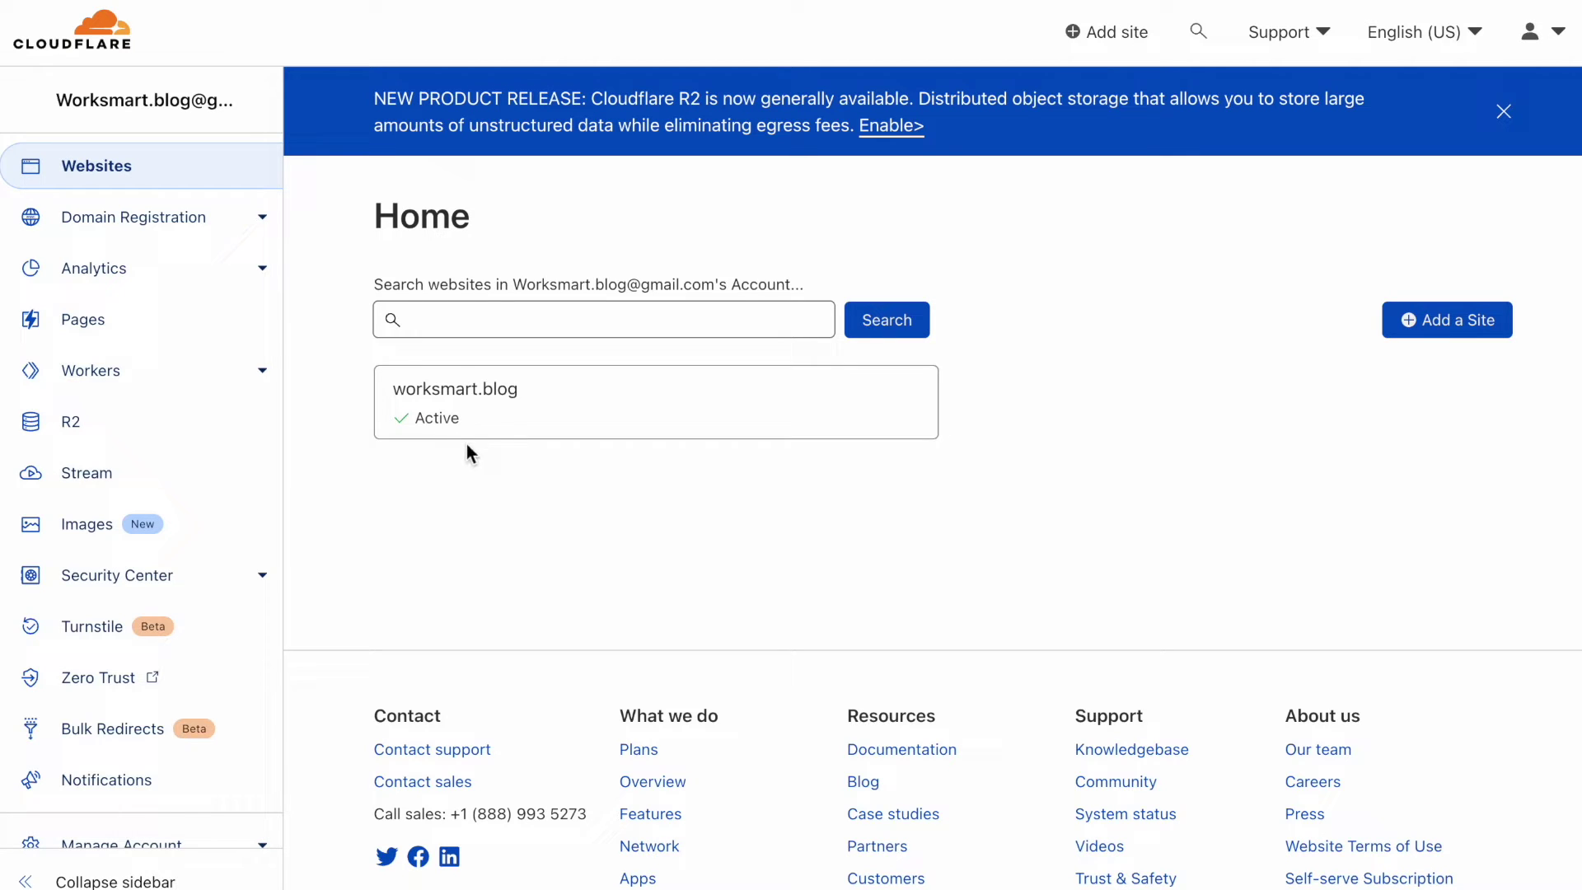
# - Open the worksmart.blog DNS records in Cloudflare and start adding a new record
pyautogui.click(512, 393)
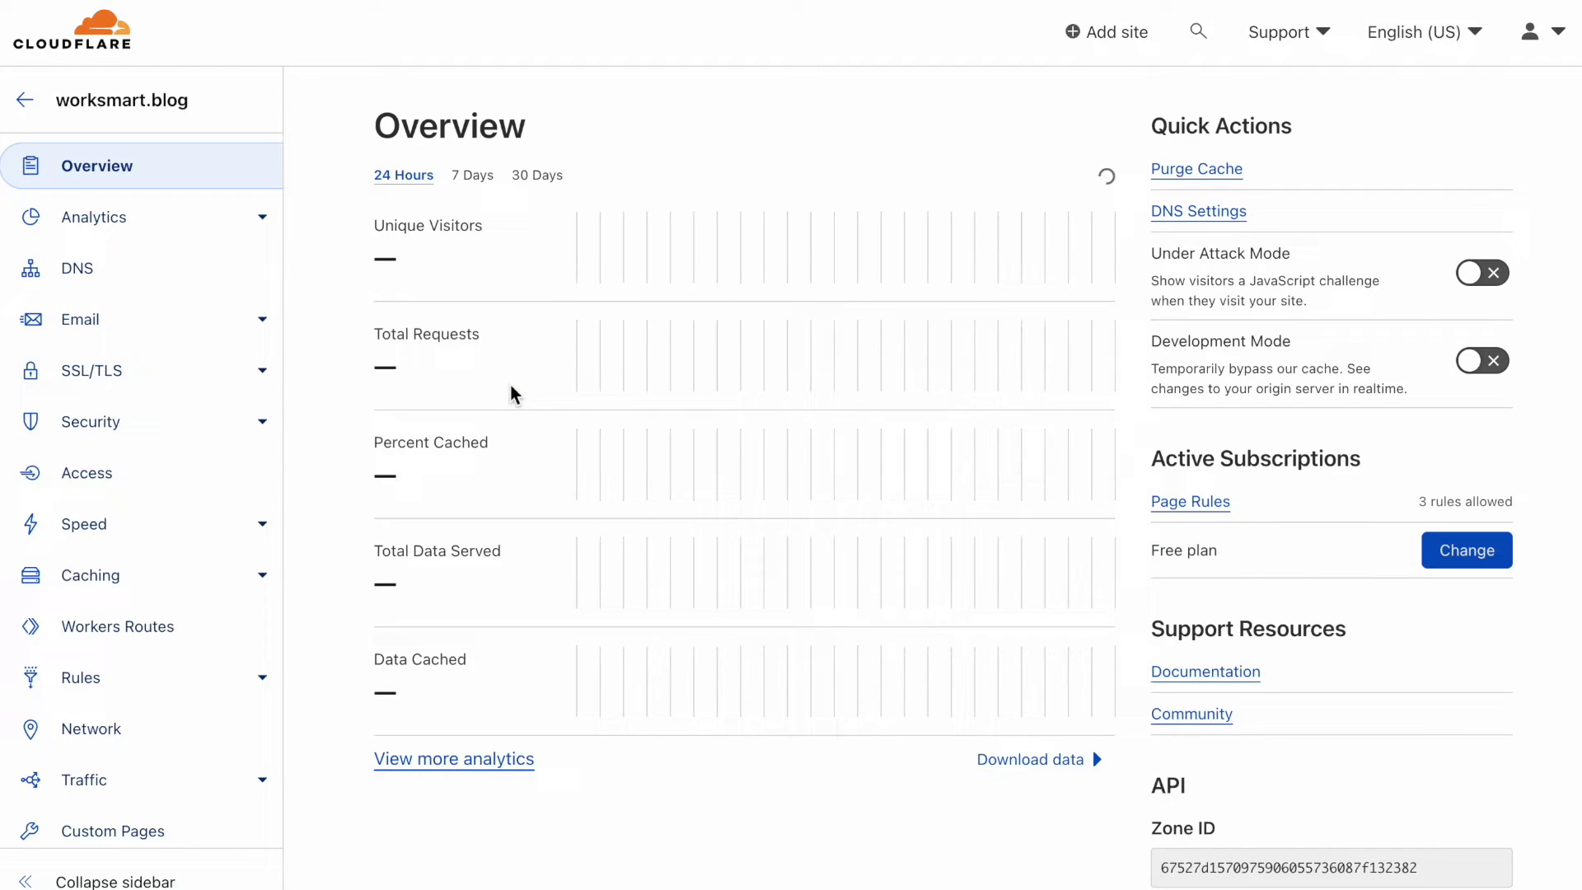
pyautogui.click(96, 266)
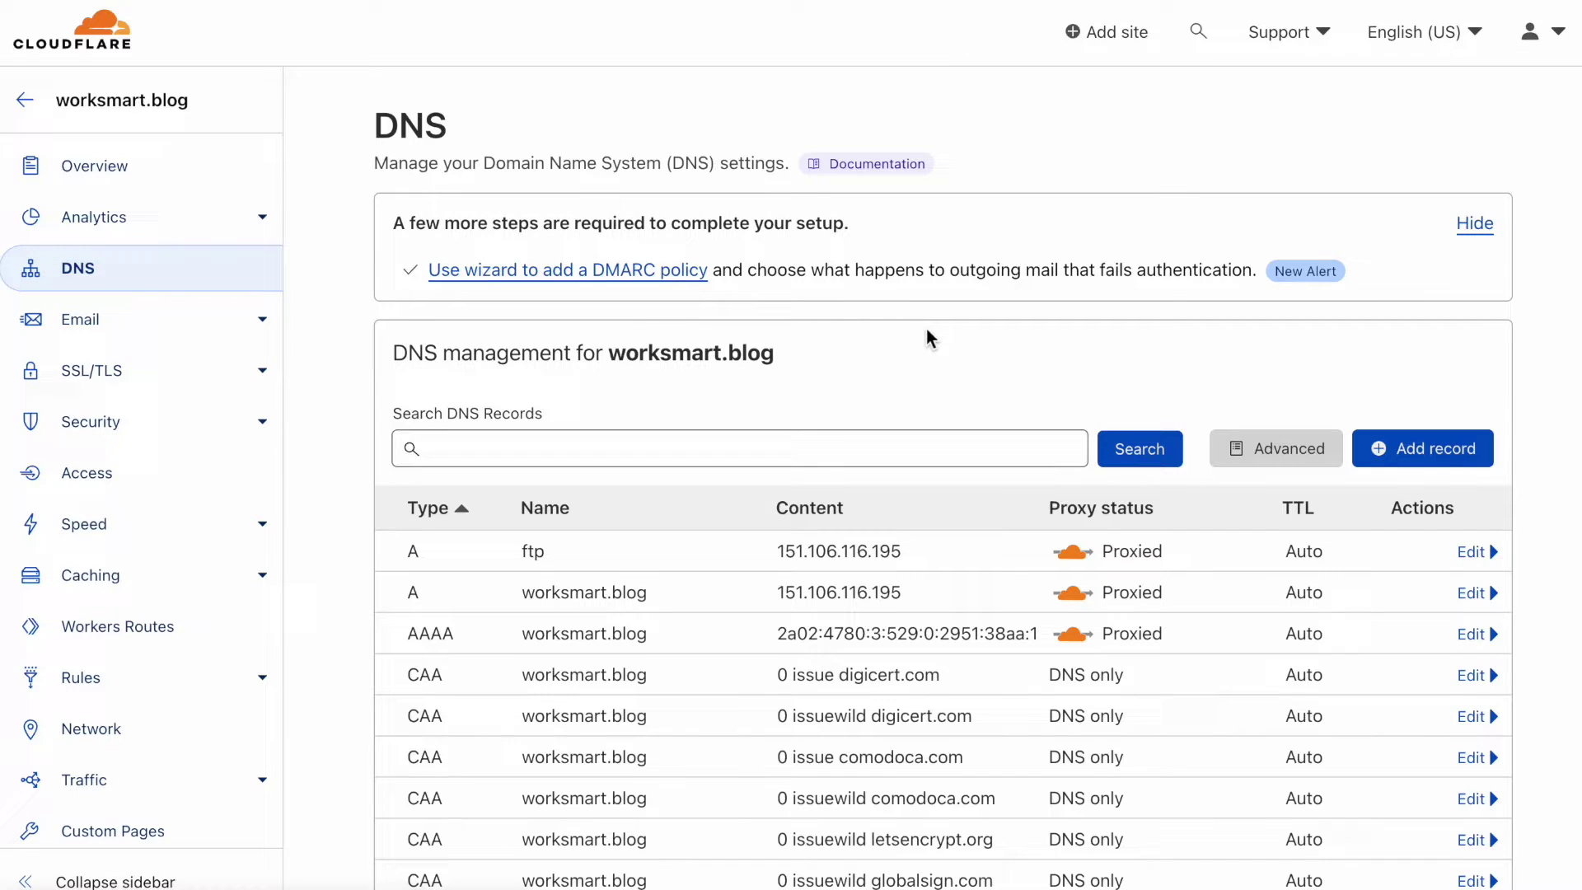
pyautogui.scroll(-5, 926, 328)
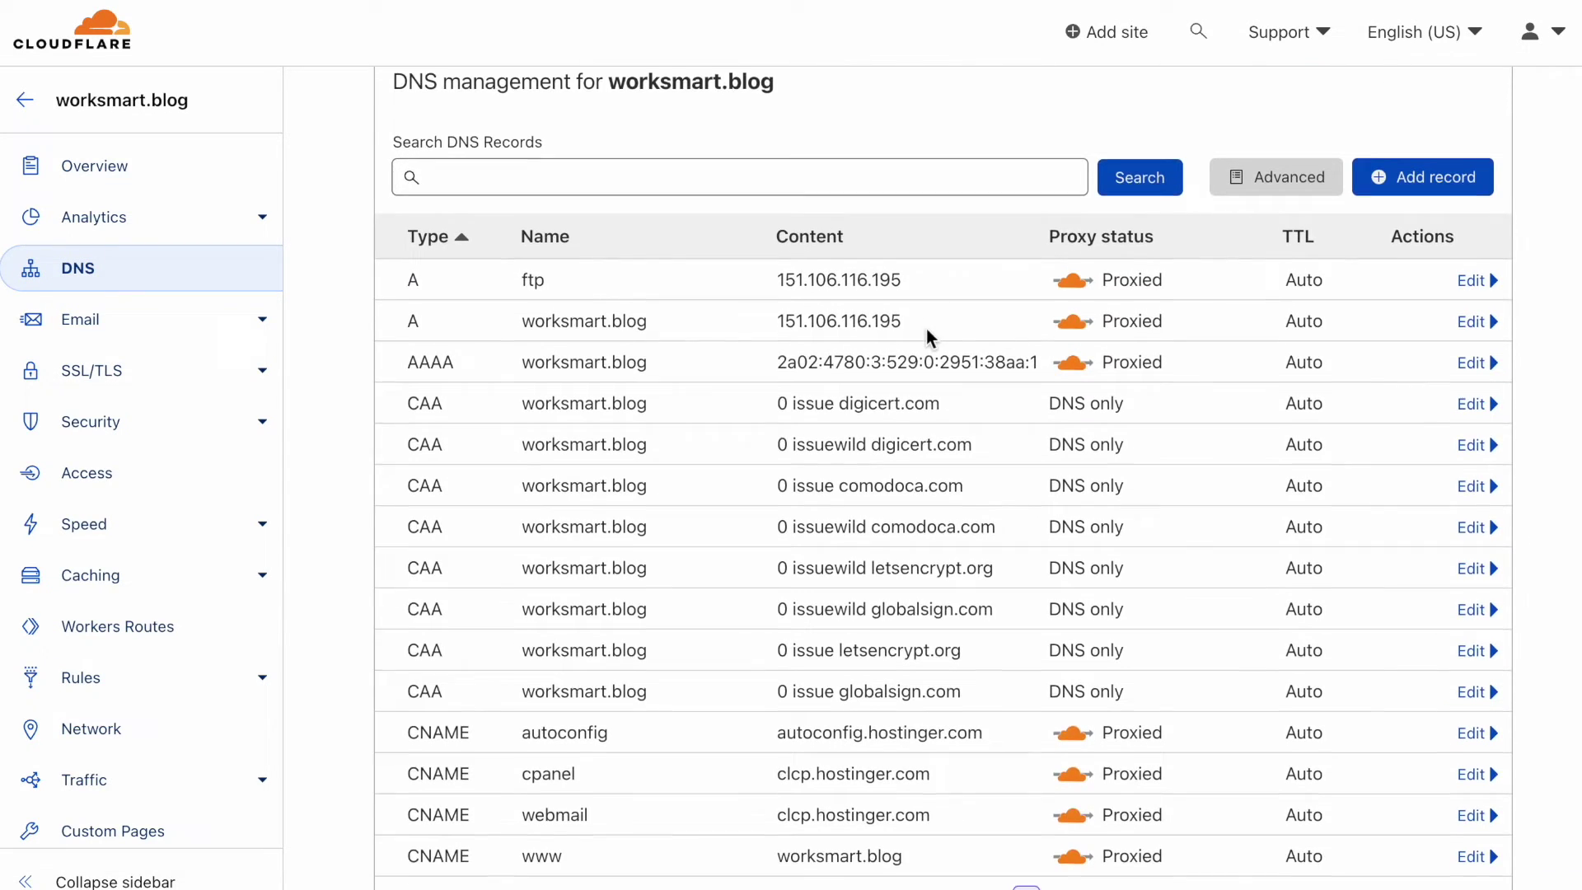
pyautogui.scroll(-1, 926, 330)
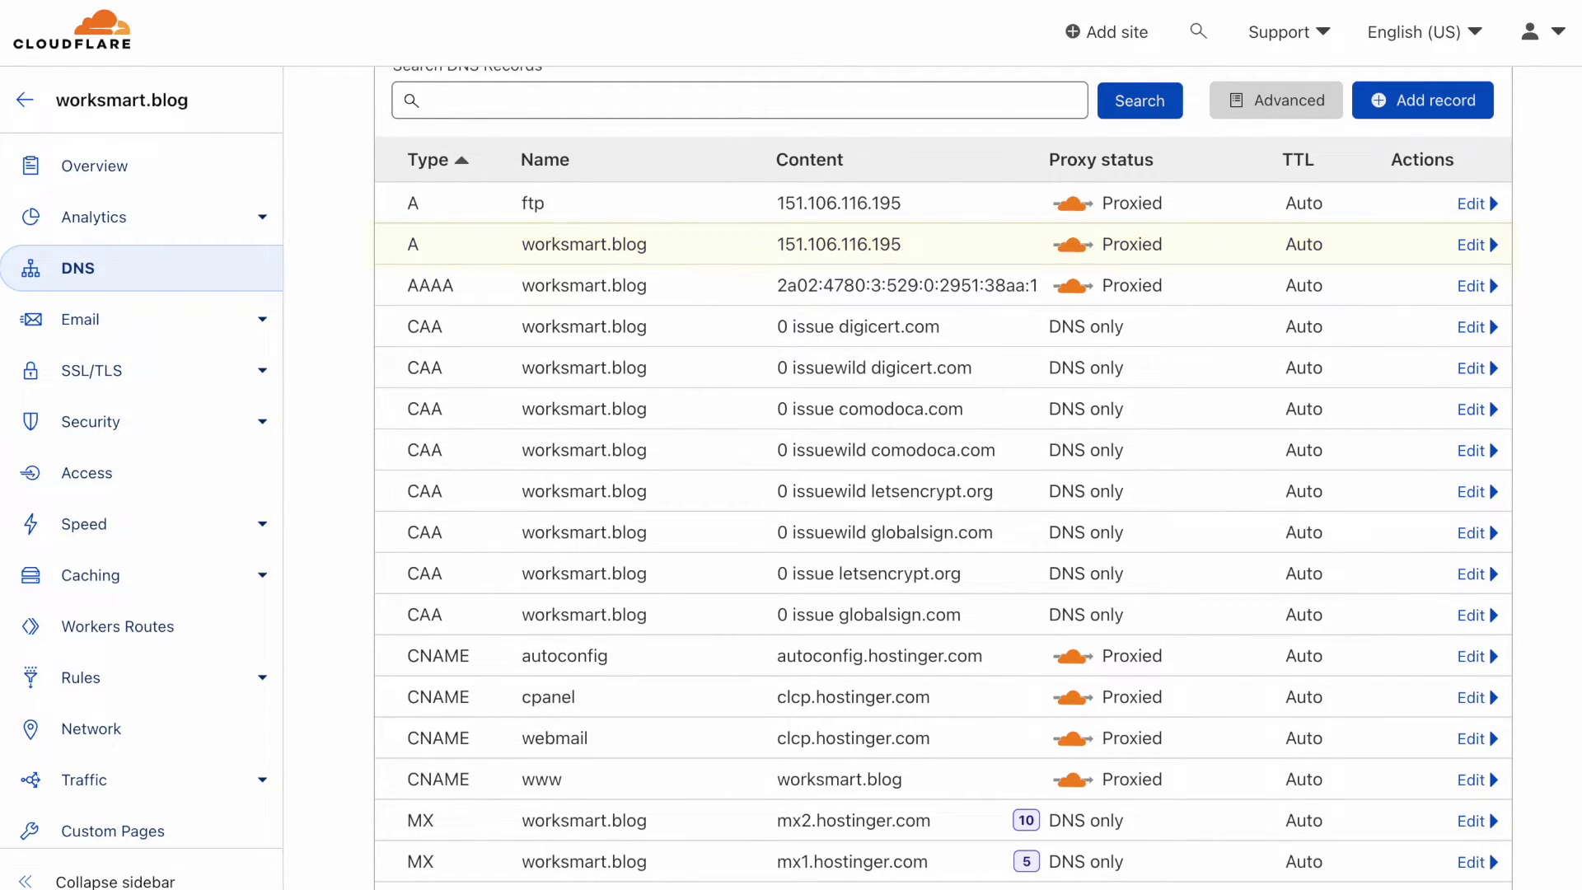
pyautogui.click(1481, 106)
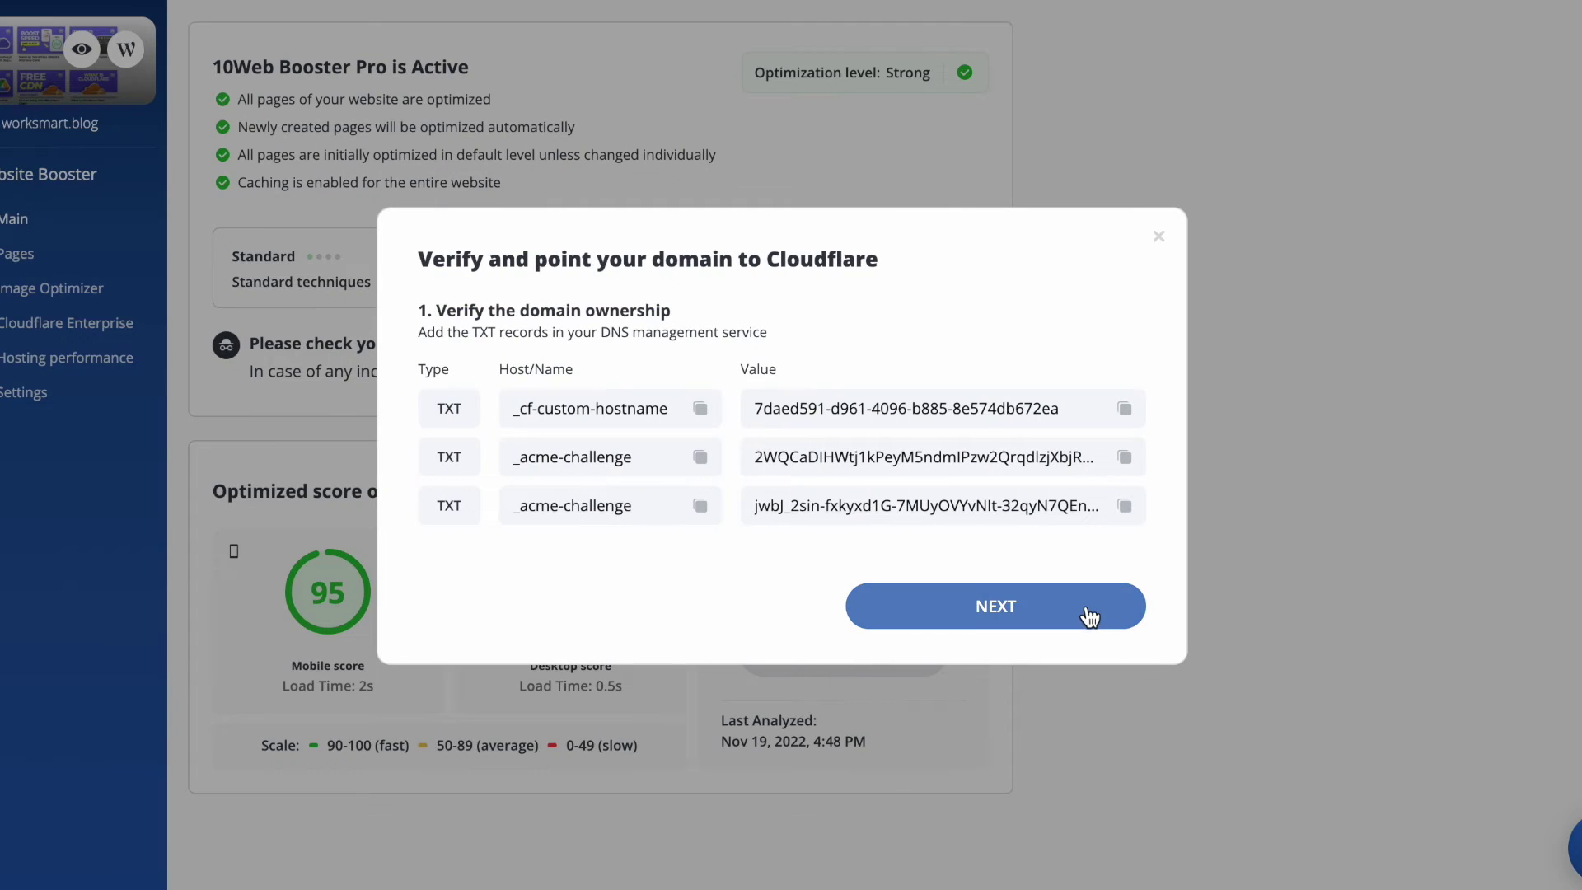
# - Copy the A record IP value and tell 10Web the DNS records are updated
pyautogui.click(1088, 615)
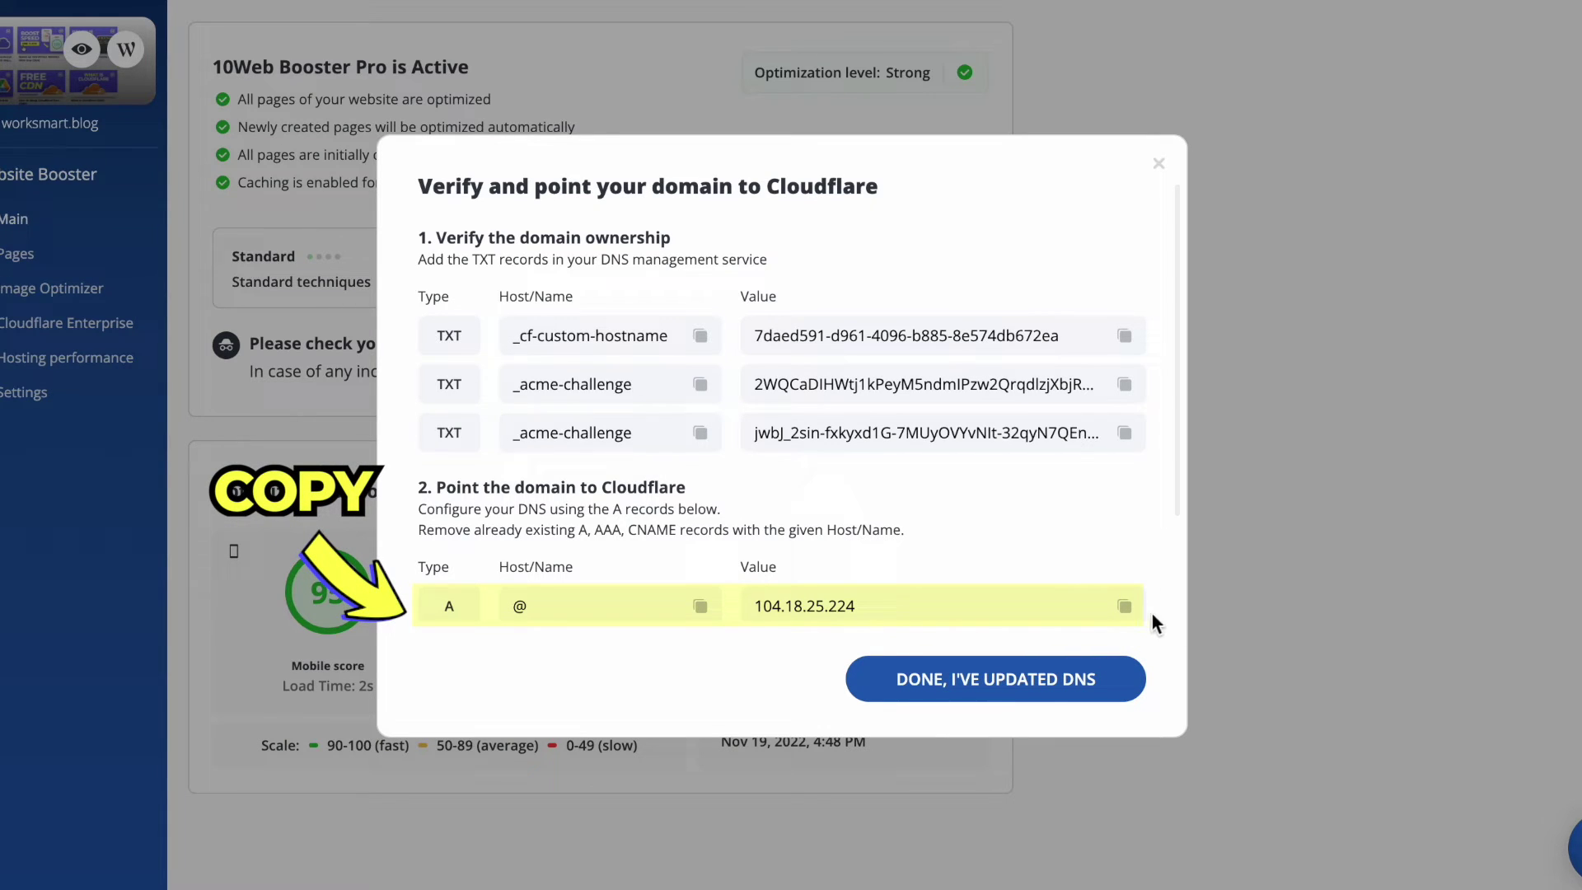
pyautogui.click(1125, 607)
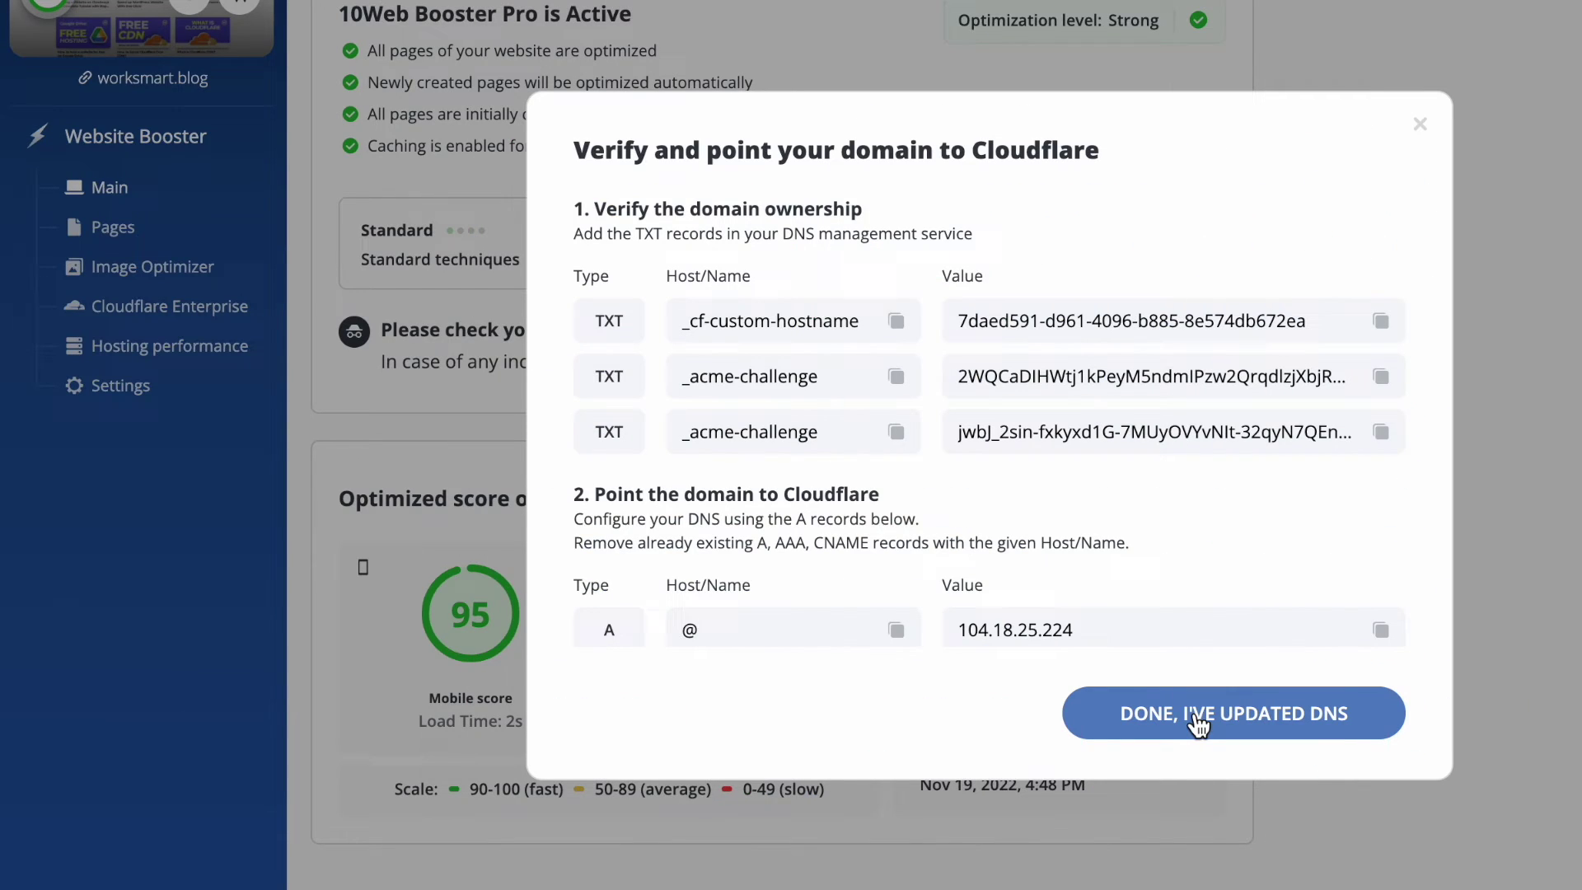
pyautogui.click(1200, 724)
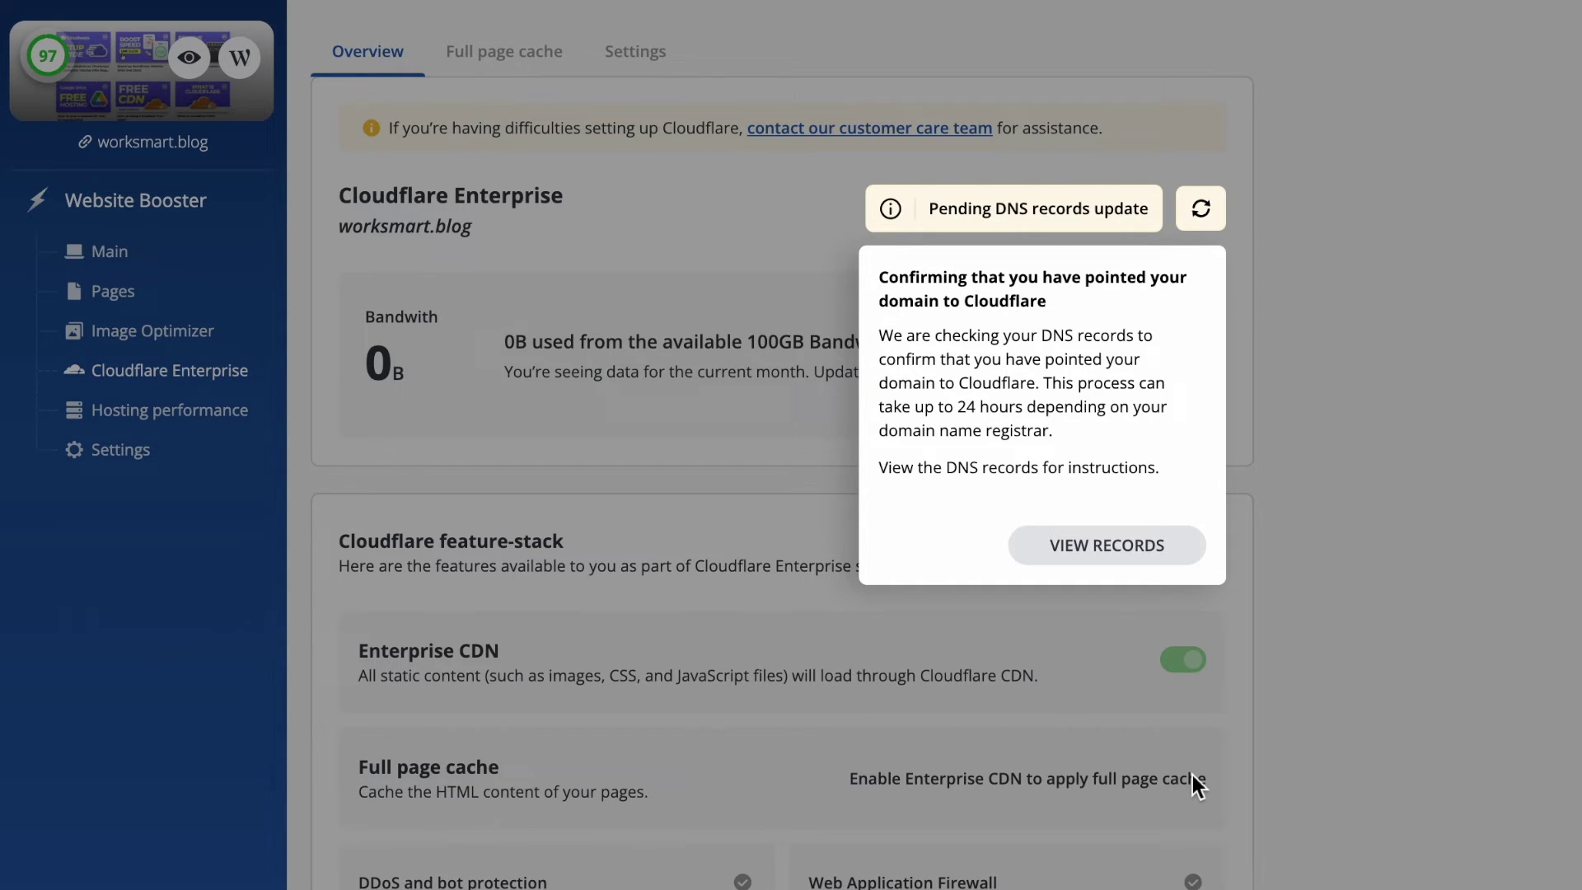
# - Refresh the Cloudflare Enterprise DNS status for worksmart.blog until it shows Active
pyautogui.click(1194, 776)
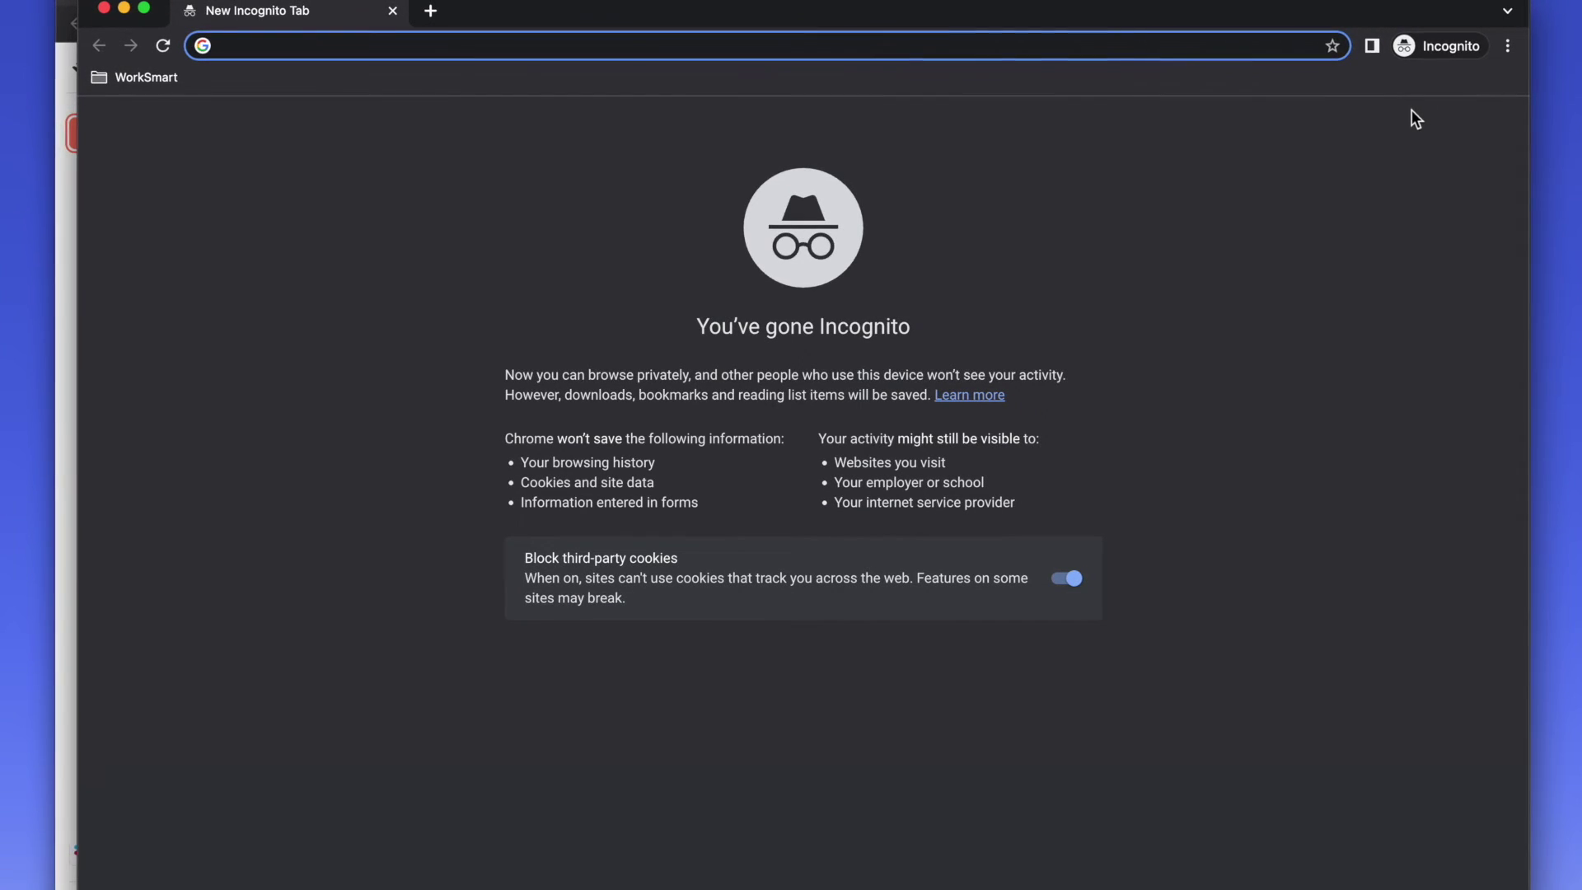
pyautogui.write('worksmart.blog')
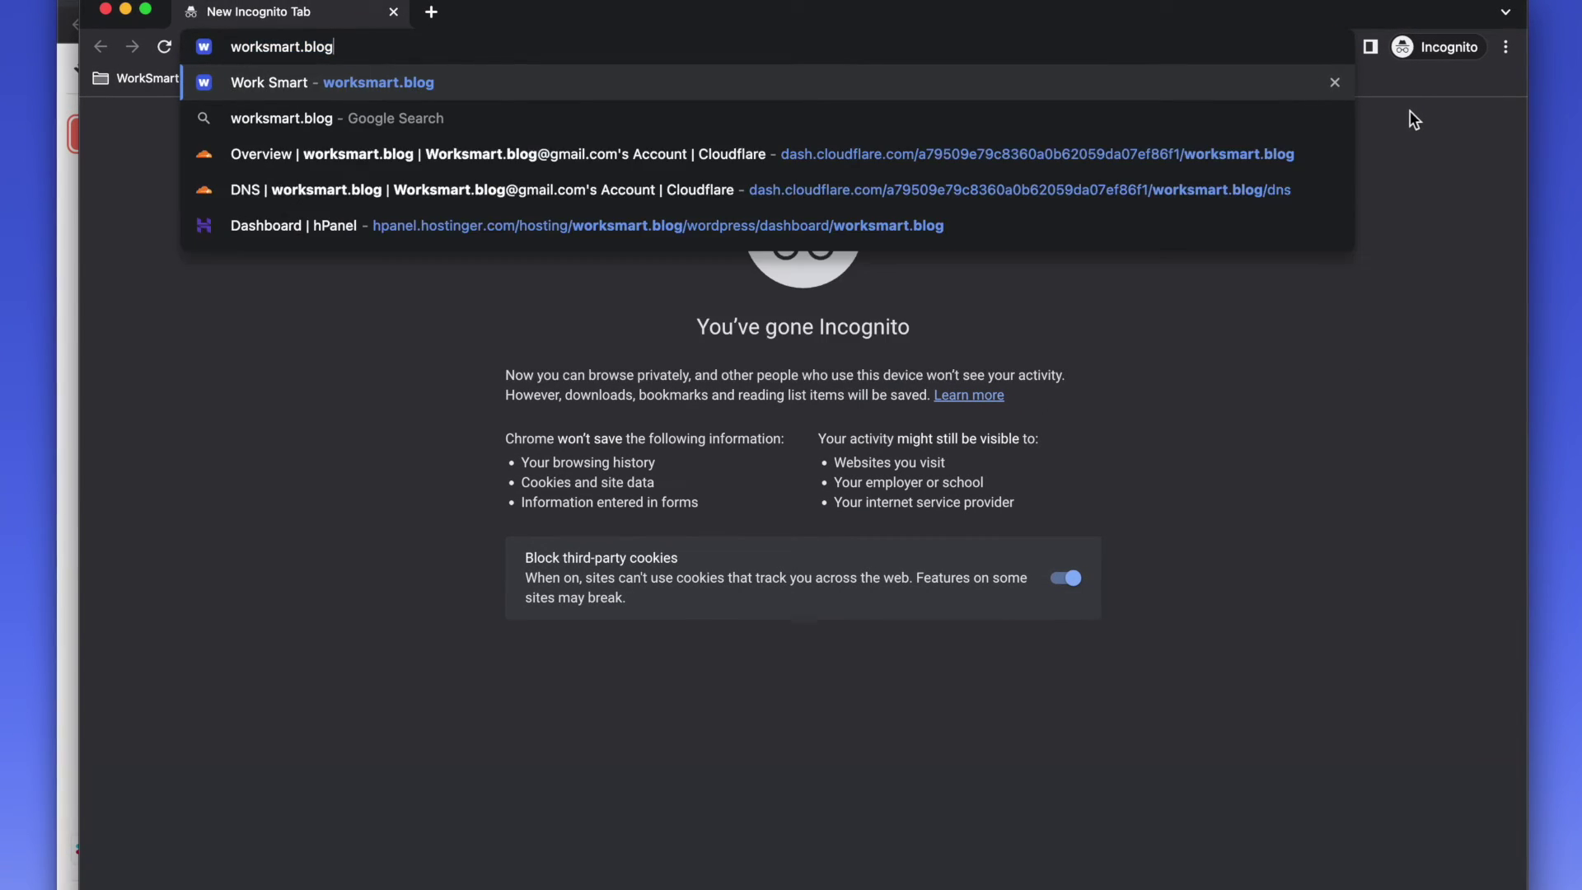
# - Load worksmart.blog in the incognito tab
pyautogui.press('Return')
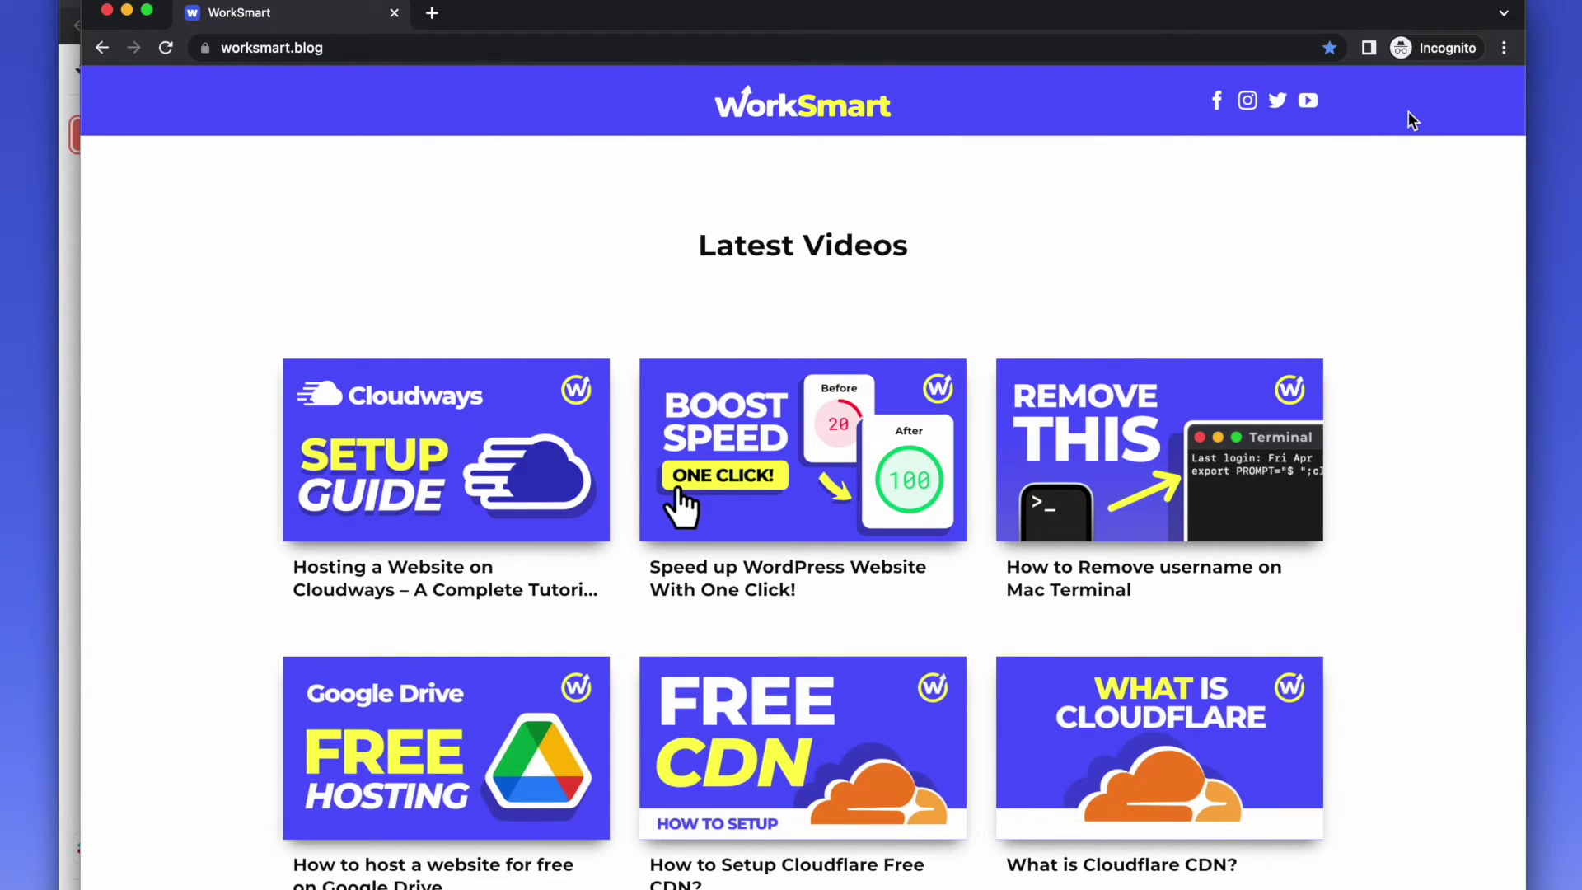